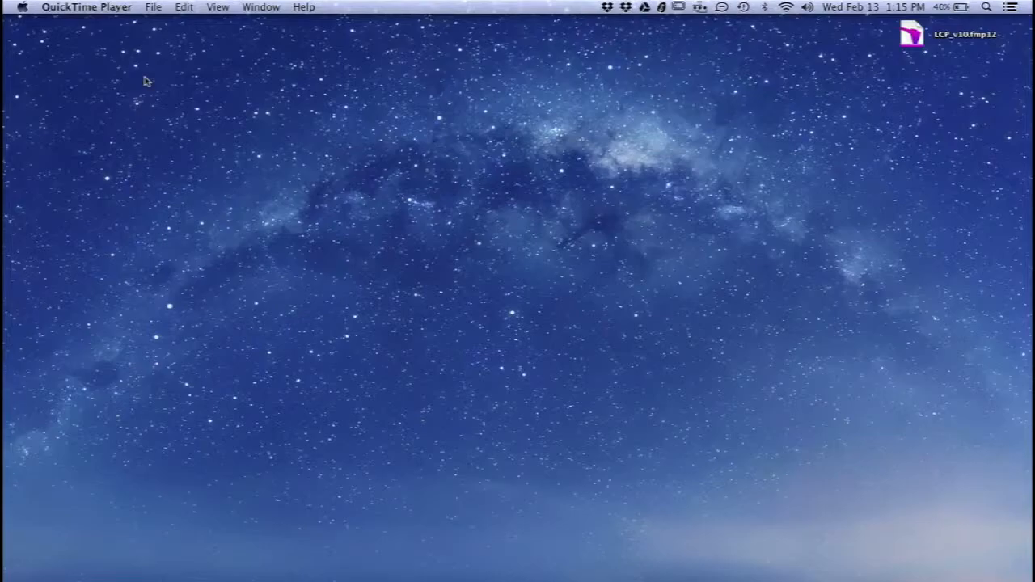
# Open the LCP_v10.fmp12 database from the desktop and show its list of cases
pyautogui.doubleClick(912, 34)
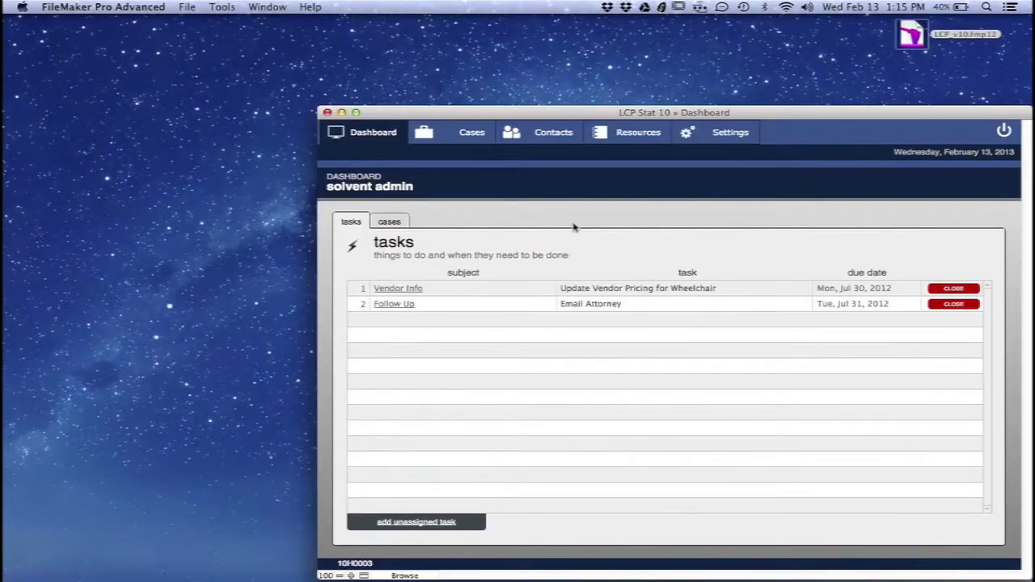
pyautogui.moveTo(454, 112); pyautogui.dragTo(312, 85)
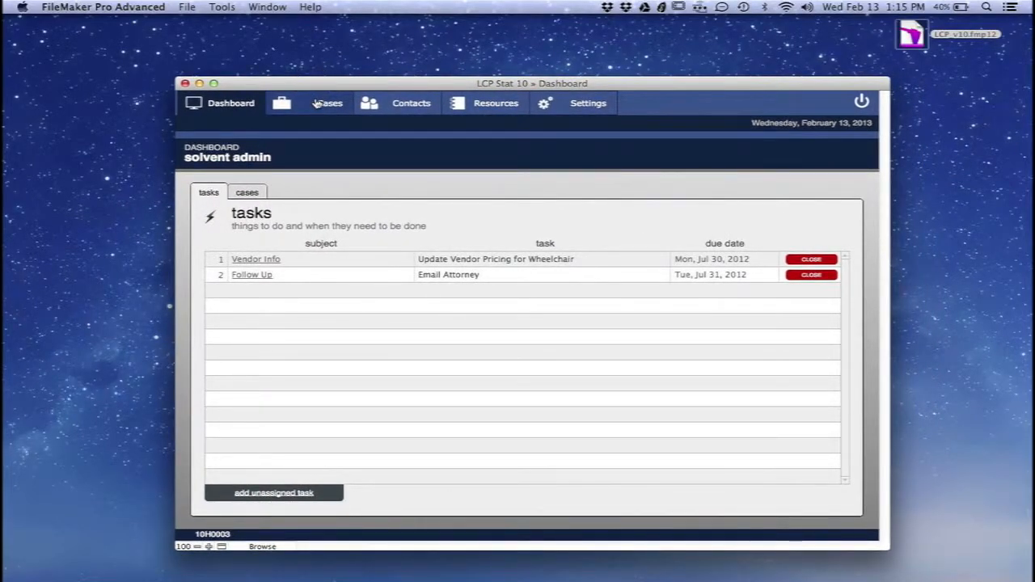
pyautogui.click(317, 104)
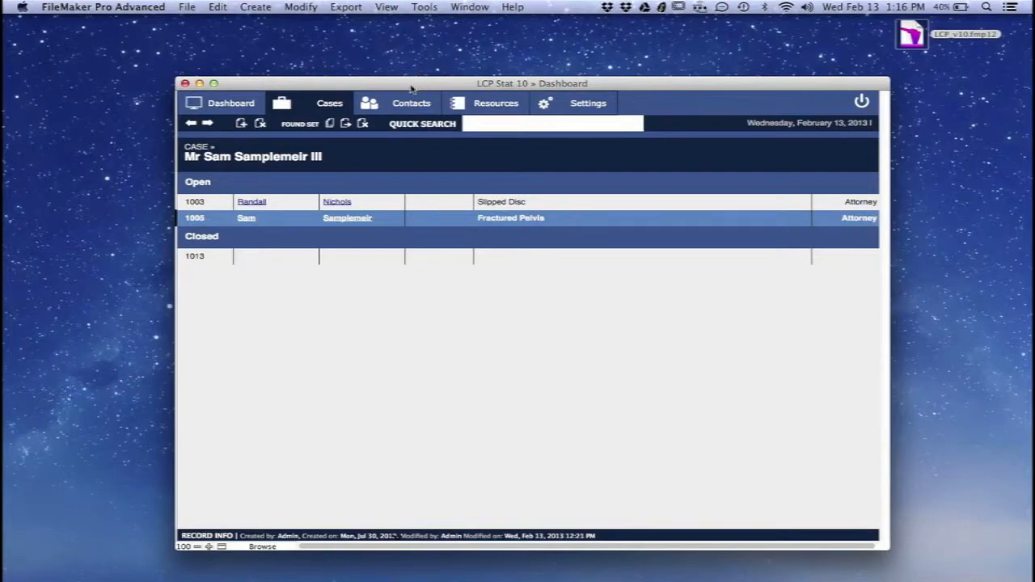
# Add a new case from the case list
pyautogui.click(263, 10)
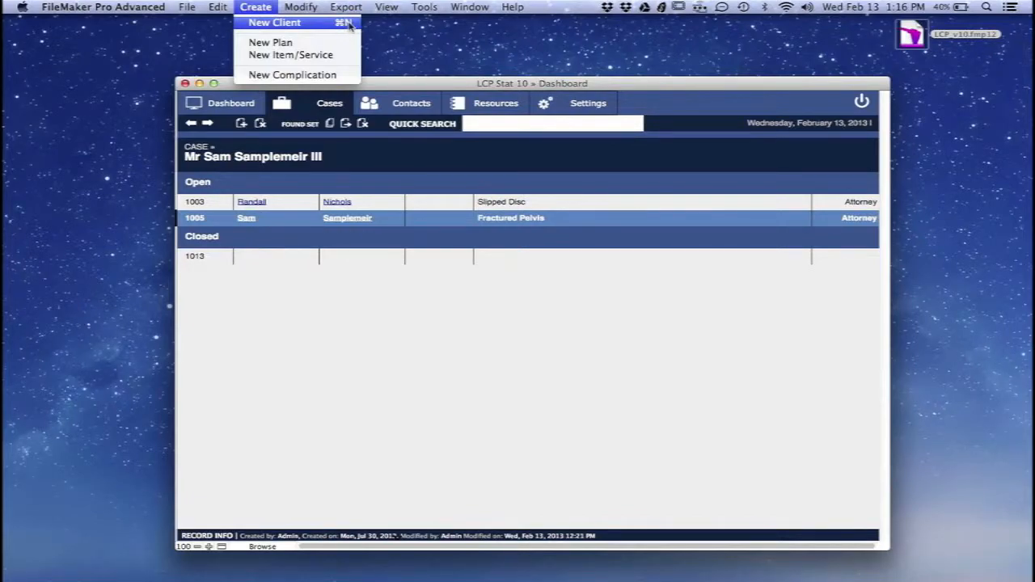
pyautogui.click(365, 86)
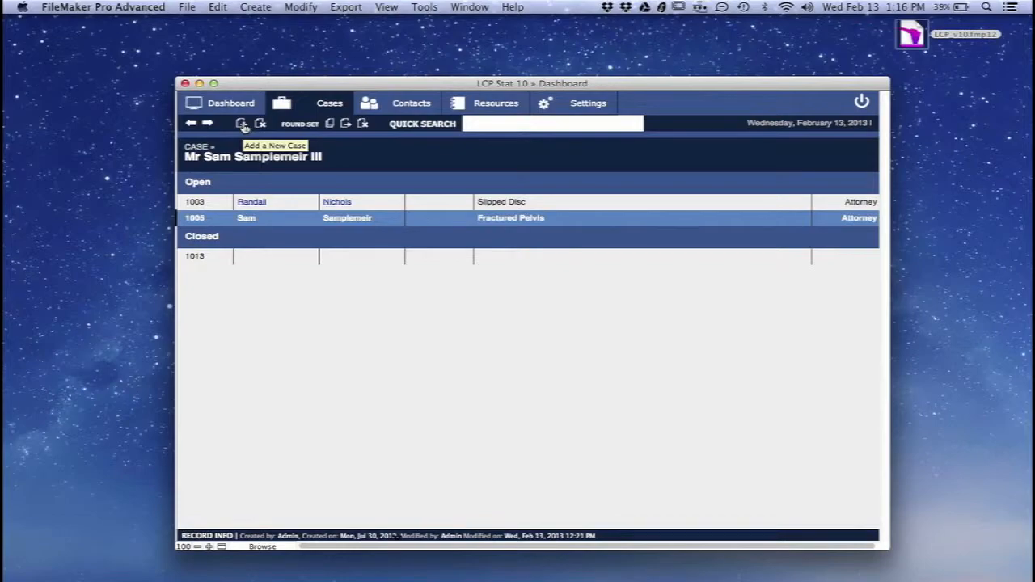
pyautogui.click(243, 125)
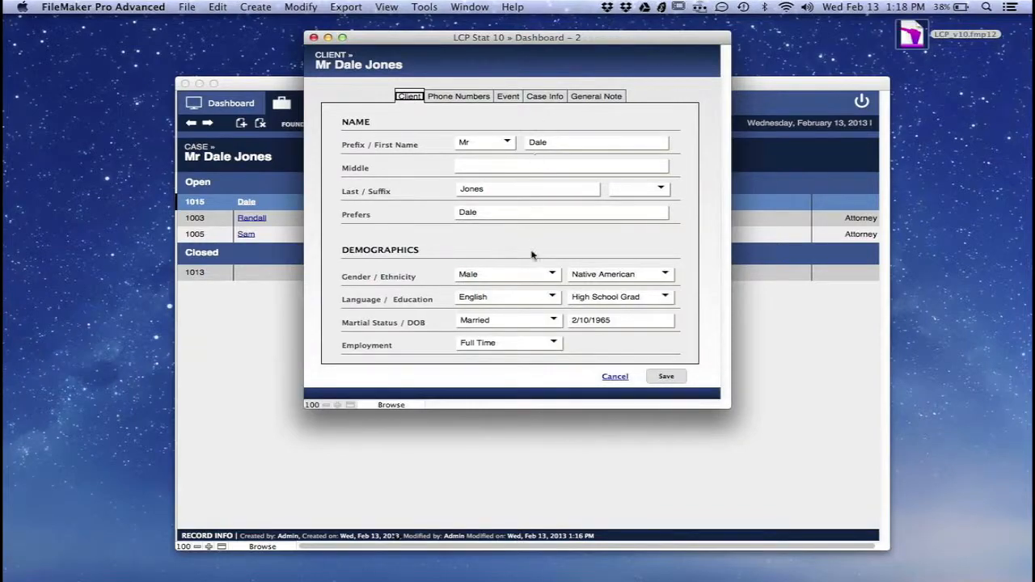
# Add the client's phone number to the new case with the type Home
pyautogui.click(459, 96)
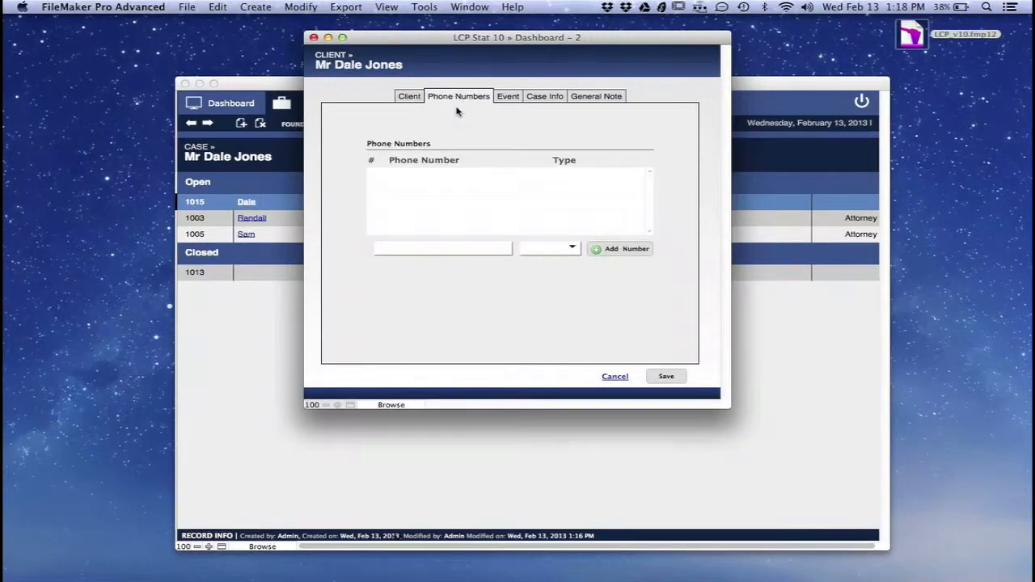
pyautogui.click(443, 249)
pyautogui.write('5555551234')
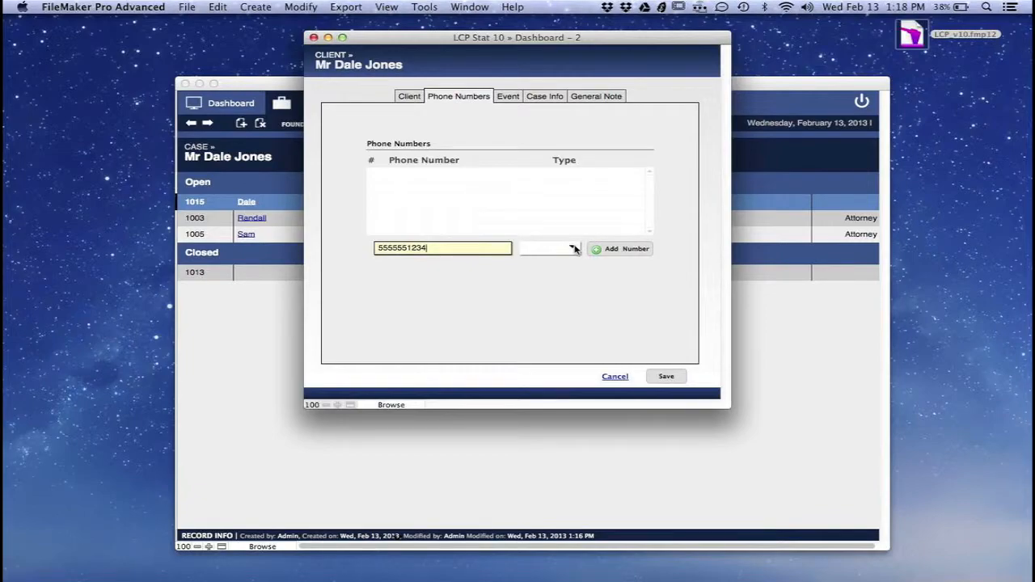
pyautogui.click(574, 249)
pyautogui.click(548, 297)
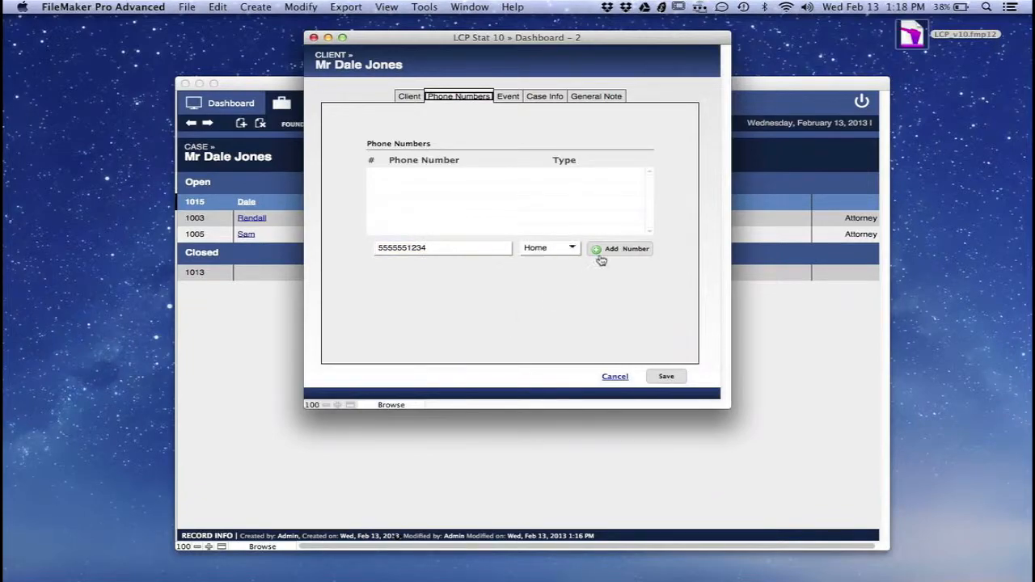
pyautogui.click(619, 249)
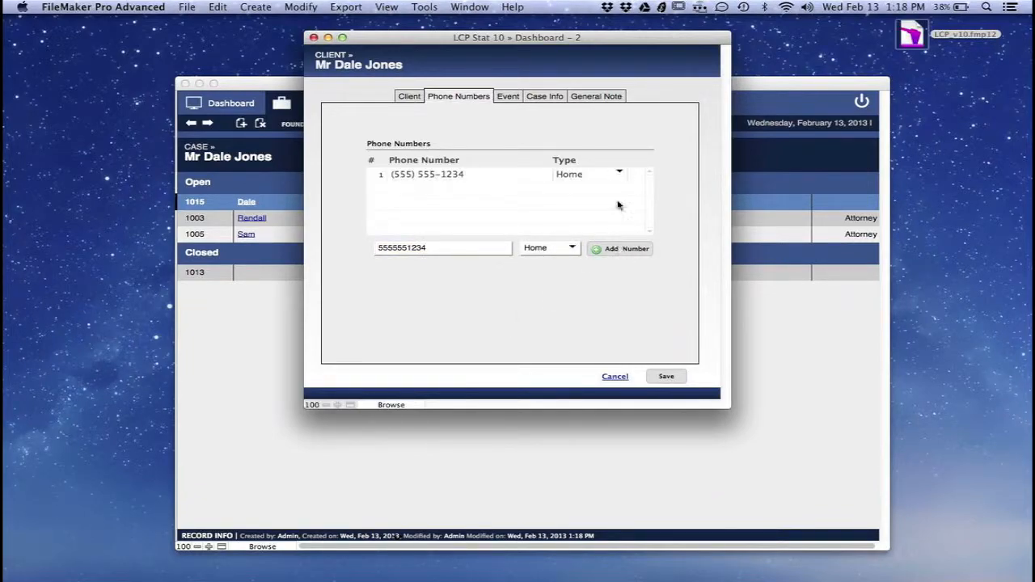
# Record the event as January 15, 2013, with the cause Workman's Comp and the injury Ankle
pyautogui.click(507, 97)
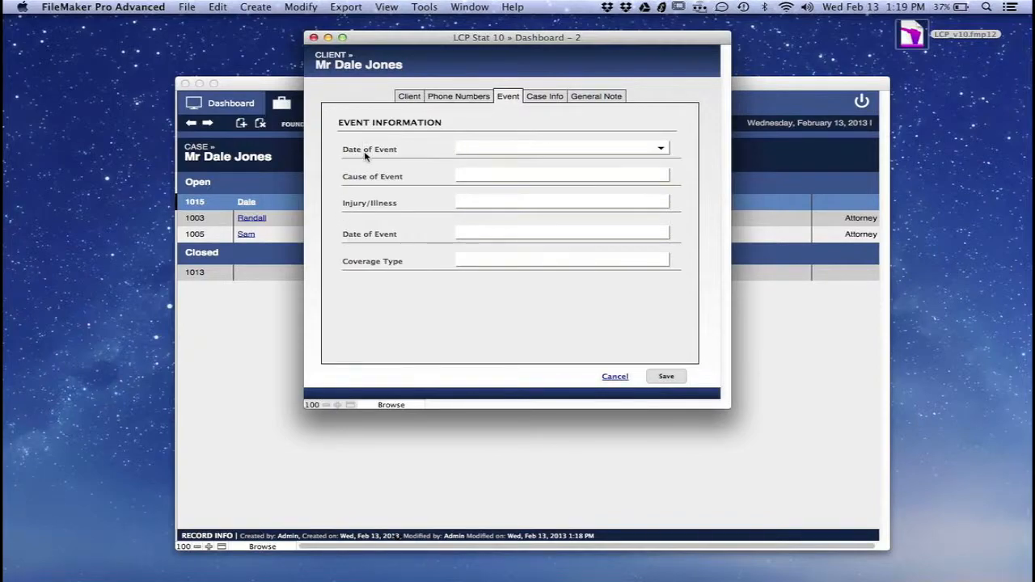
pyautogui.click(661, 150)
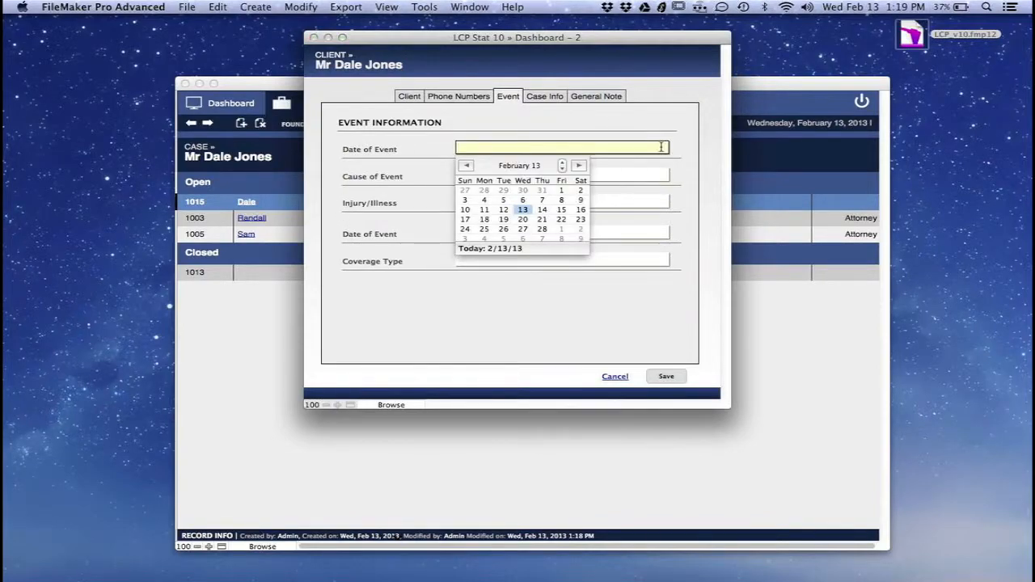
pyautogui.click(467, 166)
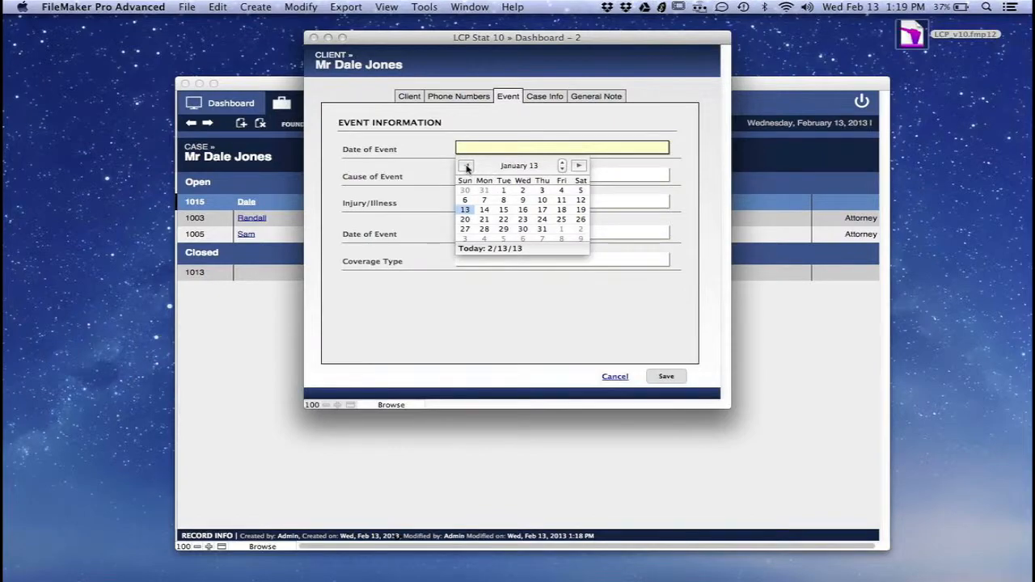
pyautogui.click(503, 209)
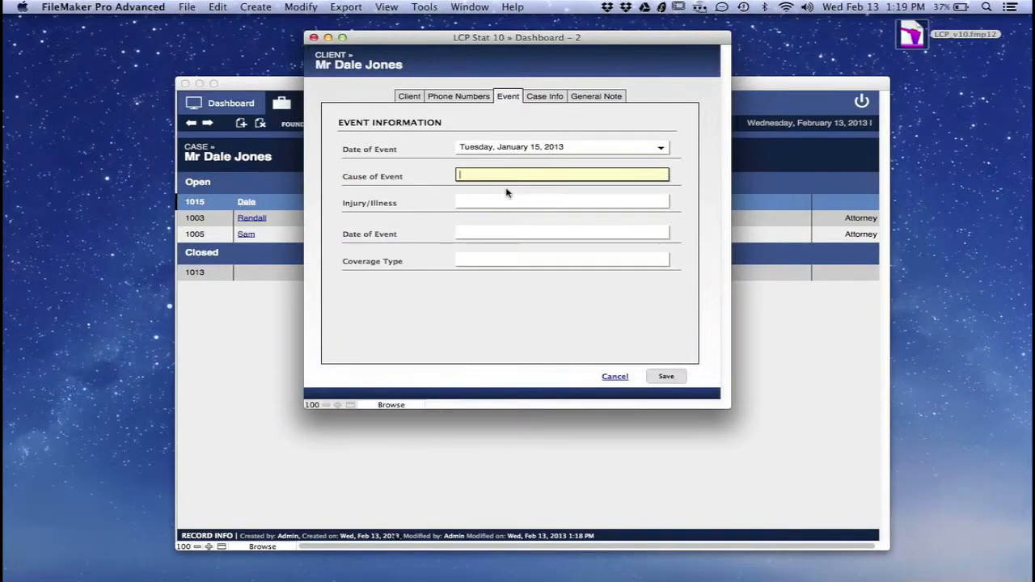
pyautogui.write("Workman's Comp")
pyautogui.click(490, 202)
pyautogui.write('Ankle')
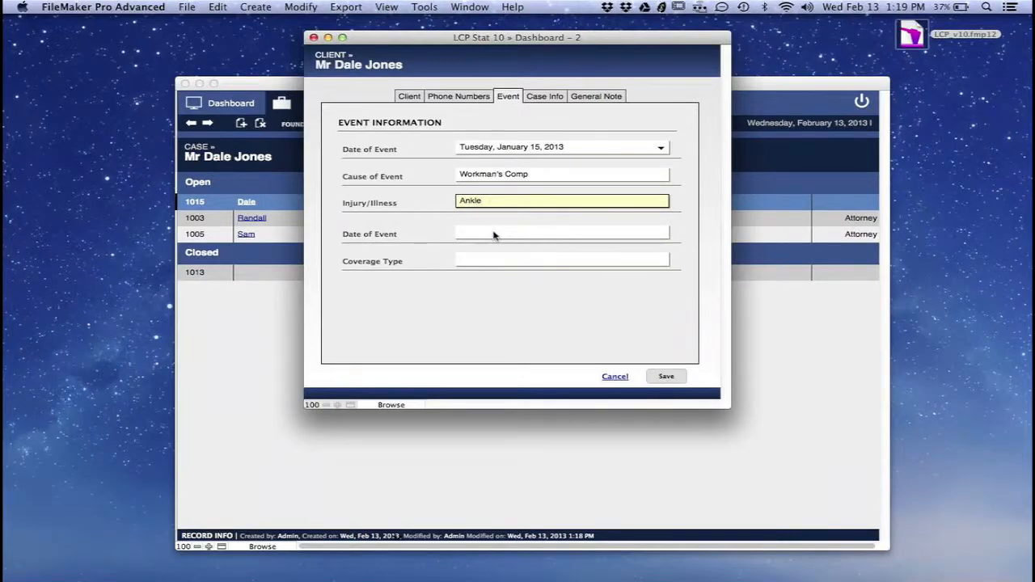
# Set the second event date to January 31, 2013 and the coverage type to Blue Cross Blue Shield
pyautogui.click(495, 235)
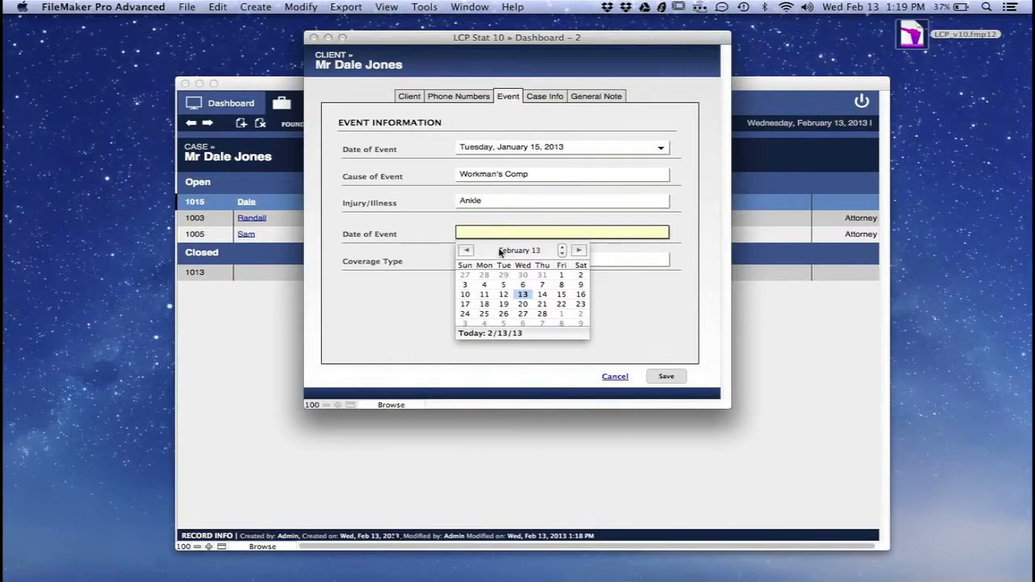
pyautogui.click(467, 251)
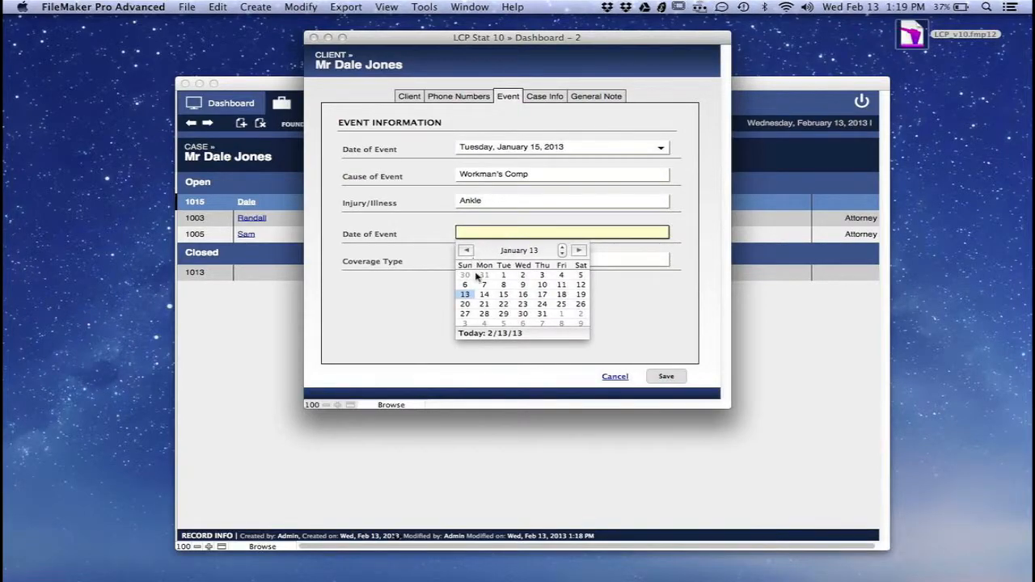
pyautogui.click(543, 314)
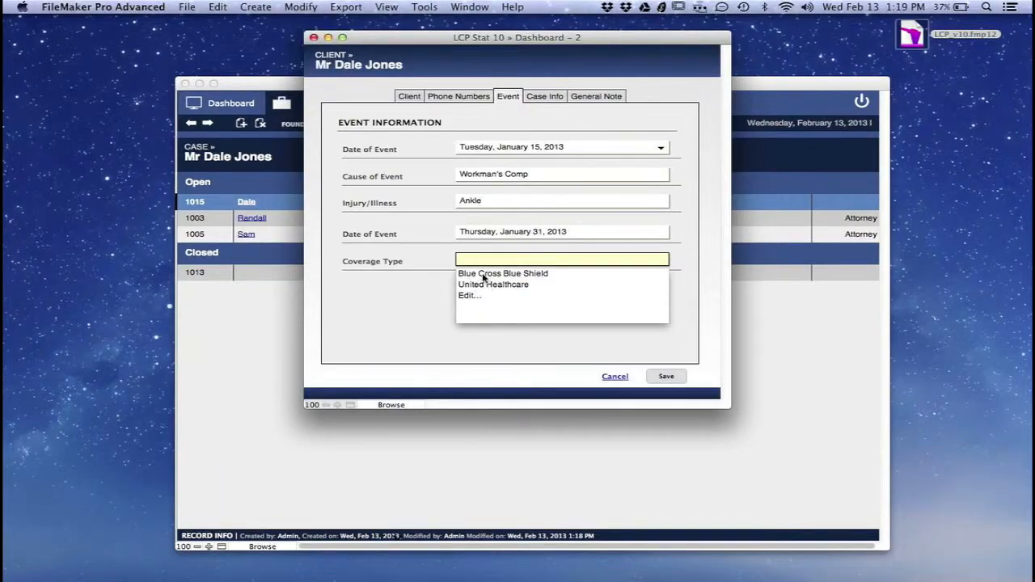
pyautogui.click(475, 274)
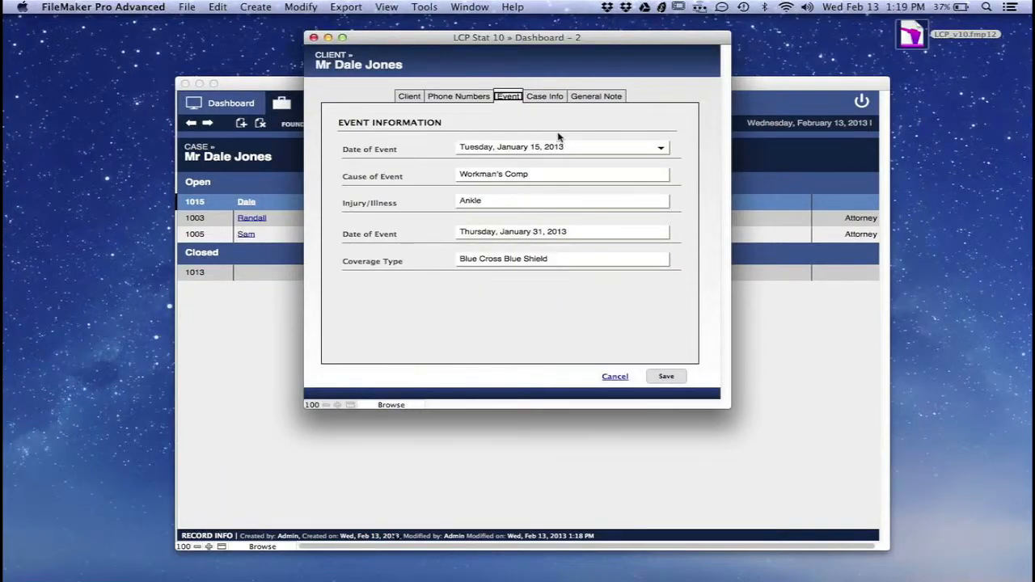
# Add Self-Insured as a new choice to the Case Coverage Type value list
pyautogui.click(501, 265)
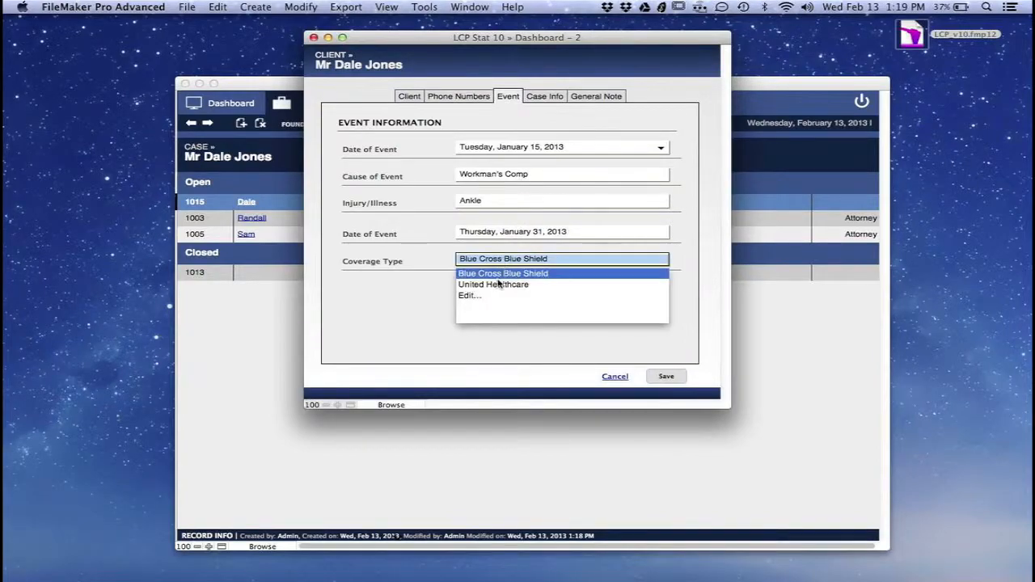
pyautogui.click(477, 296)
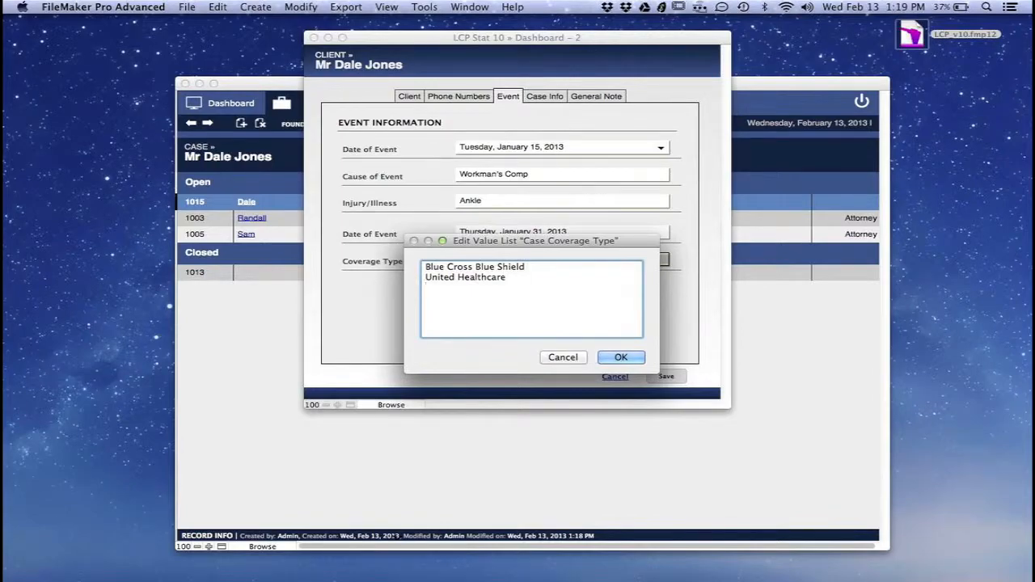
pyautogui.write('No')
pyautogui.press('BackSpace')
pyautogui.press('BackSpace')
pyautogui.write('Self-Insured')
pyautogui.click(620, 357)
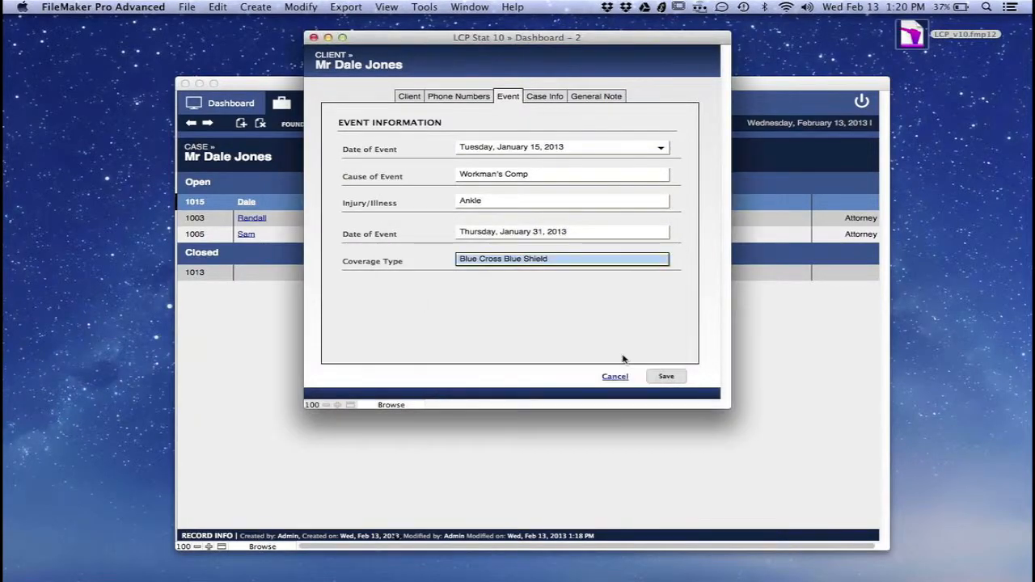
# Set the case category to Life Care Plan in the case information
pyautogui.click(547, 98)
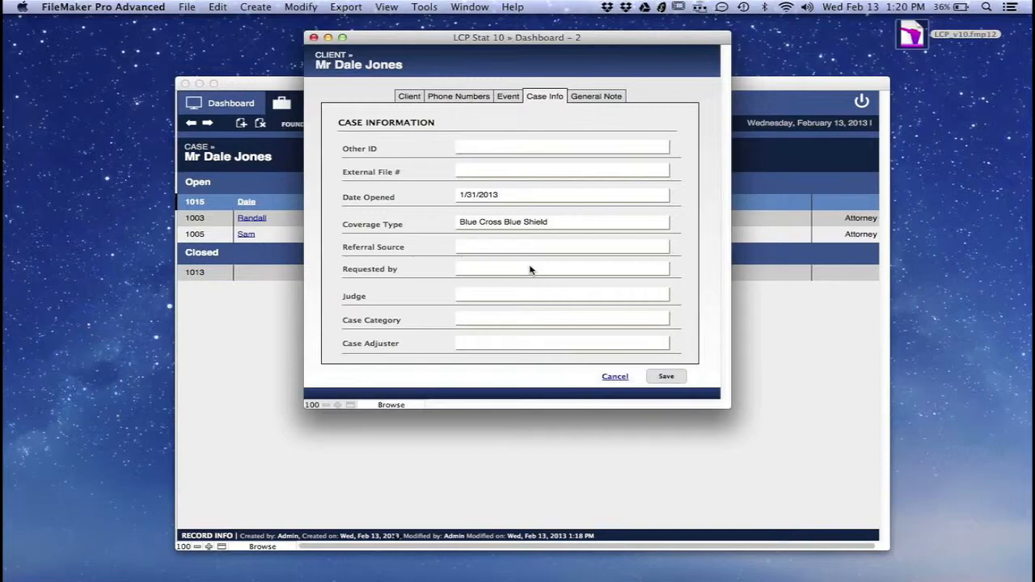
pyautogui.click(510, 317)
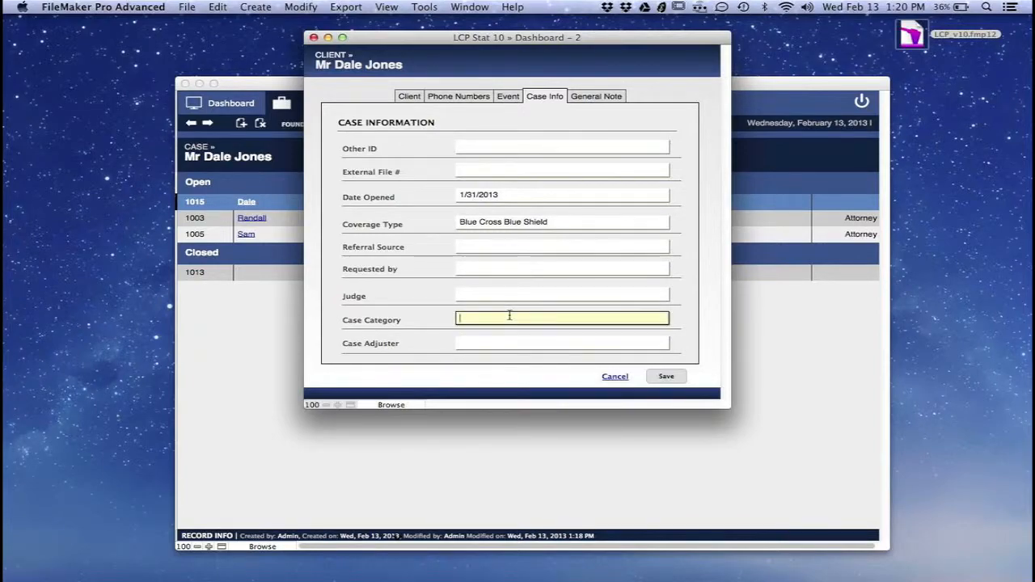
pyautogui.write('Life Care Plab')
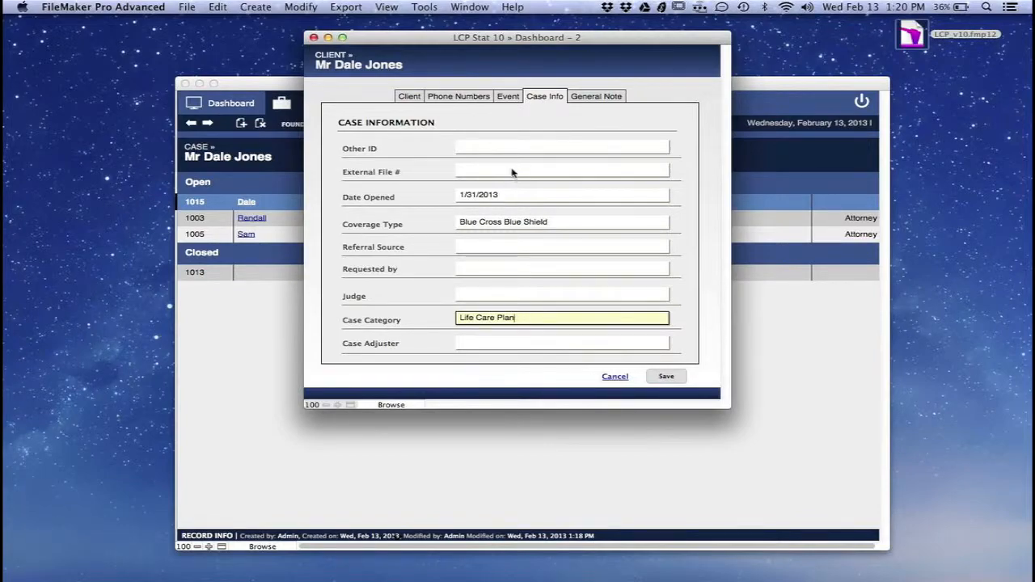
# Look over the general note and the case information, and save the new case
pyautogui.click(601, 98)
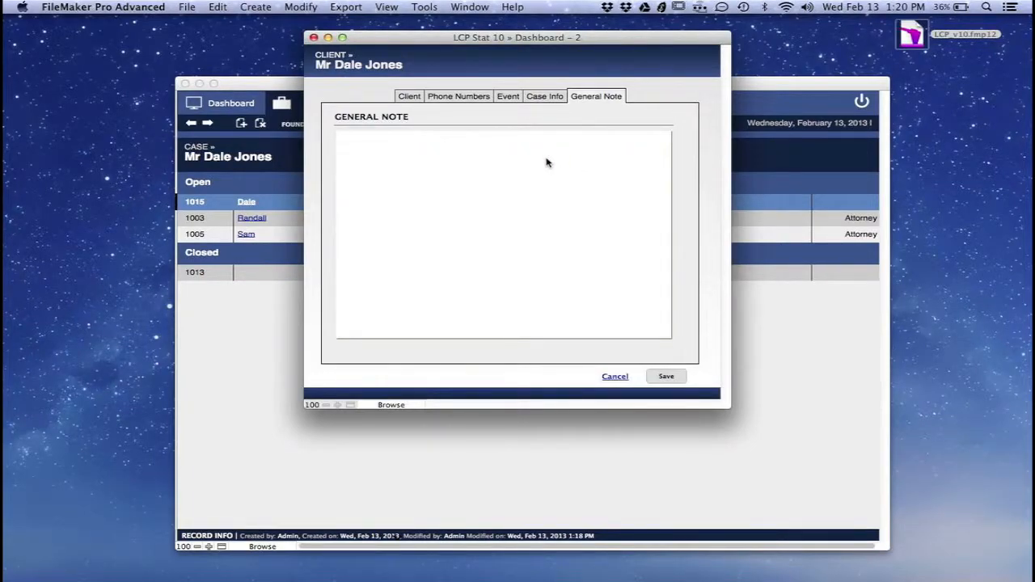
pyautogui.click(465, 178)
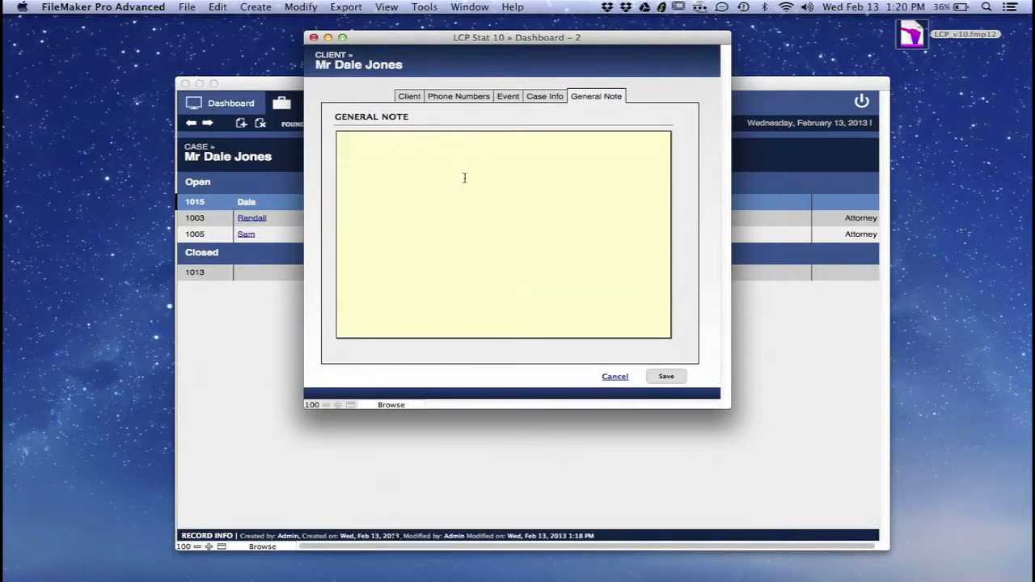
pyautogui.click(544, 98)
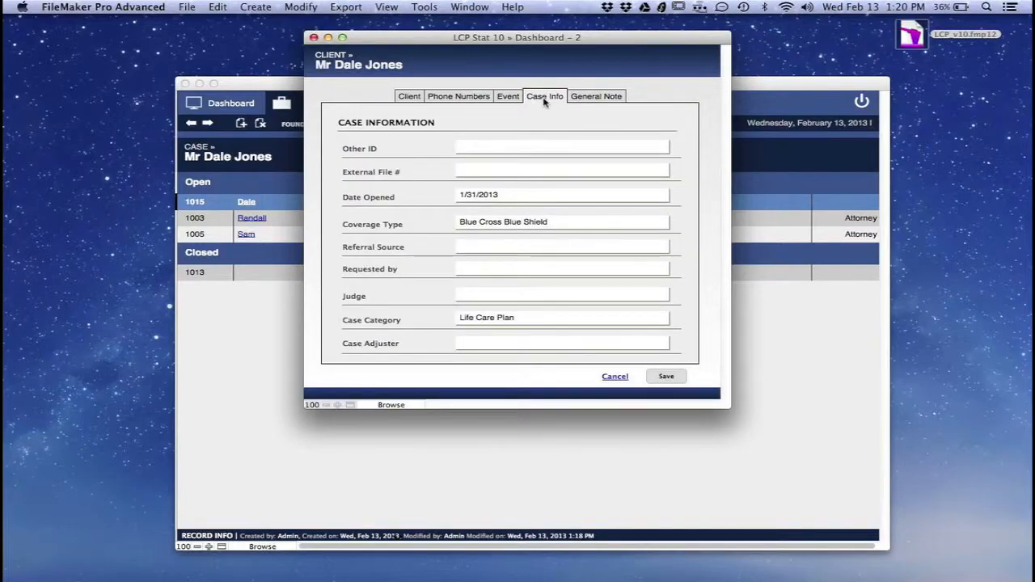
pyautogui.click(668, 376)
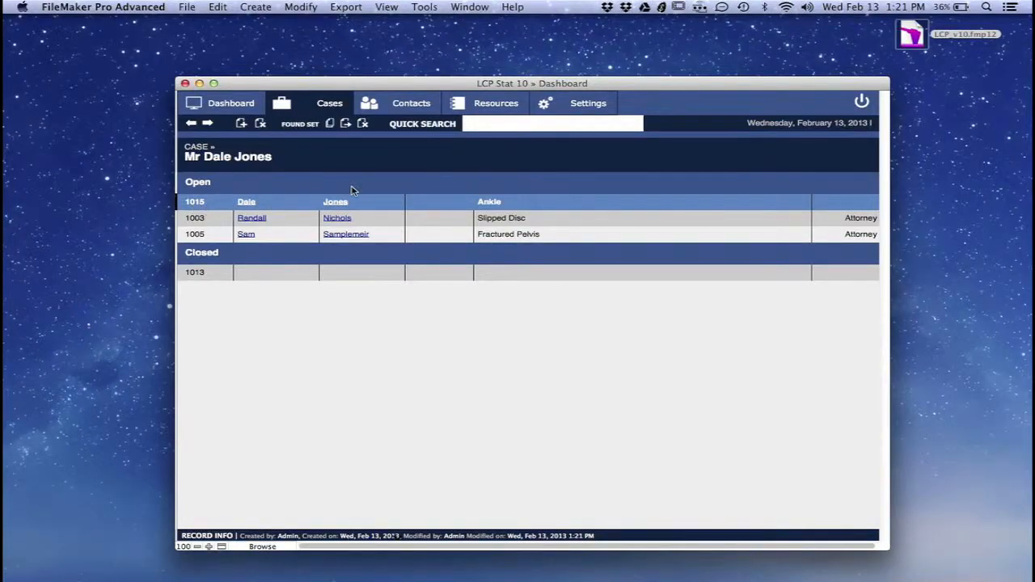
# Open the new case's details, enter the judge's name in its case information, and save the change
pyautogui.click(251, 205)
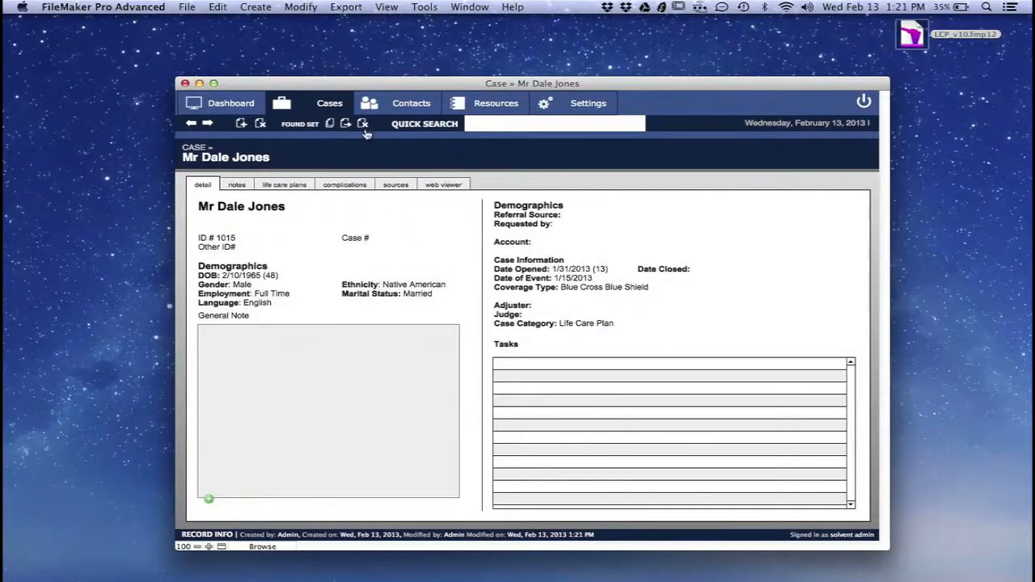
pyautogui.click(306, 9)
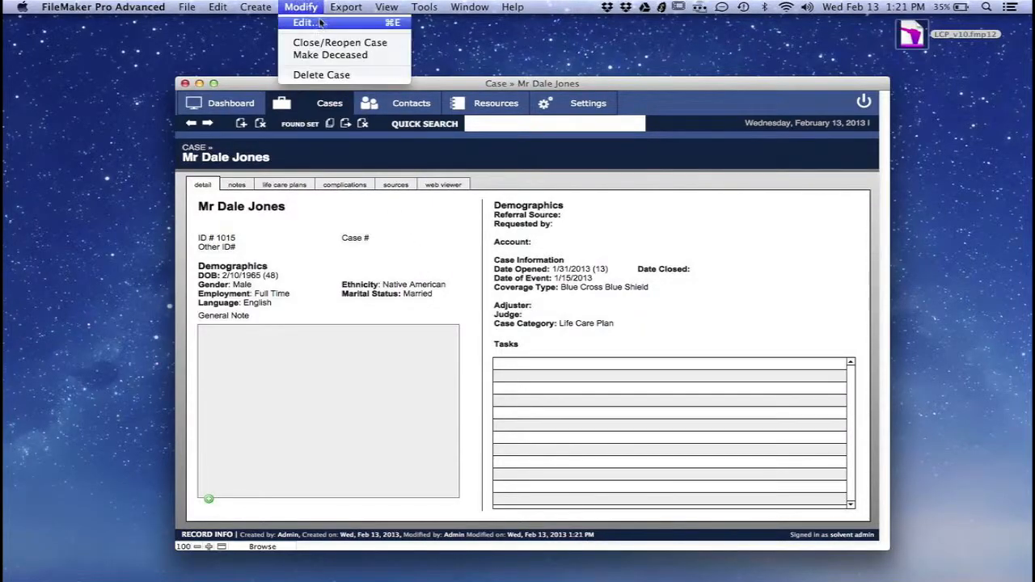
pyautogui.click(326, 26)
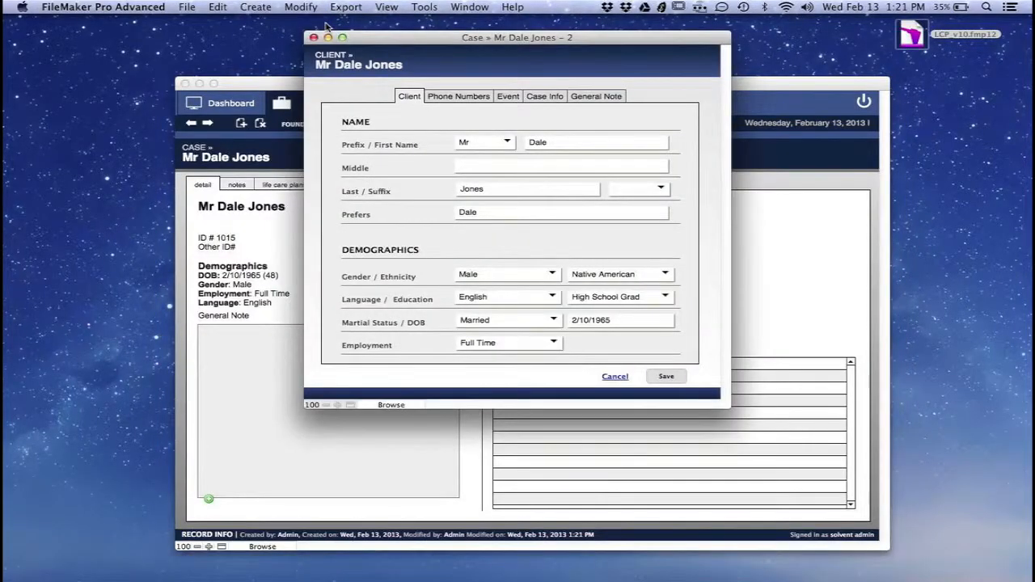
pyautogui.click(546, 97)
pyautogui.click(503, 295)
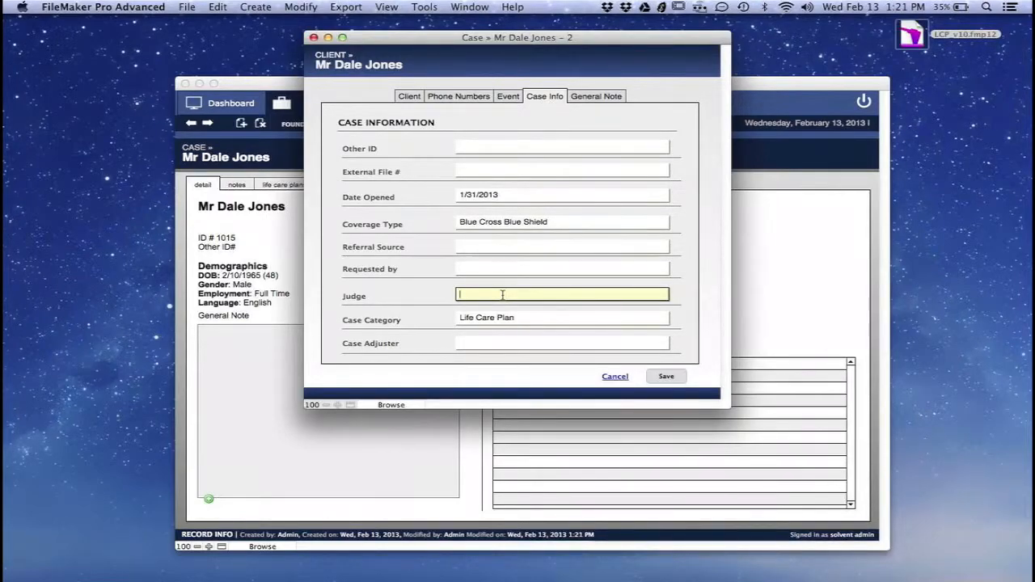
pyautogui.write('Judge')
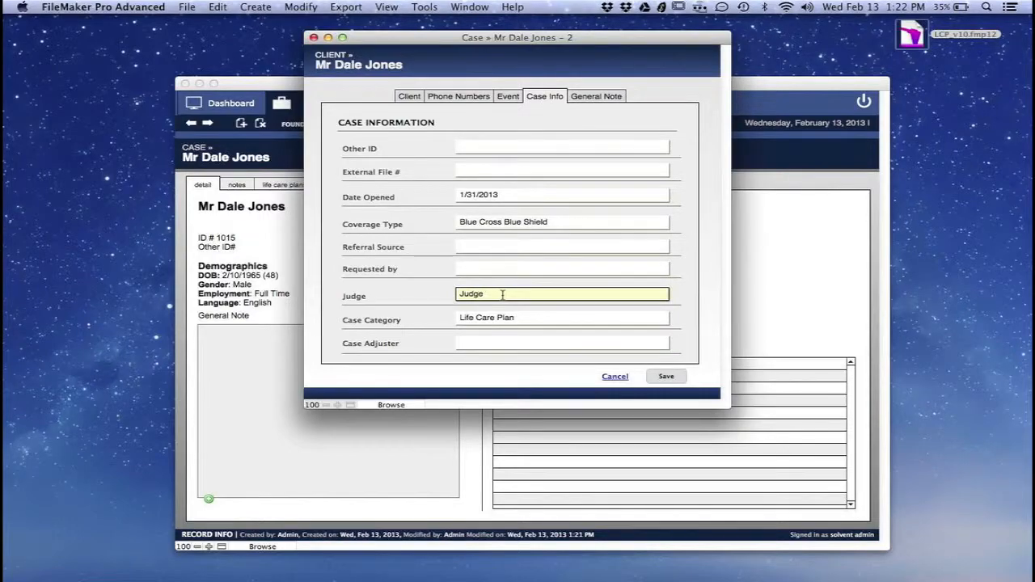
pyautogui.write(' Bolton')
pyautogui.click(670, 378)
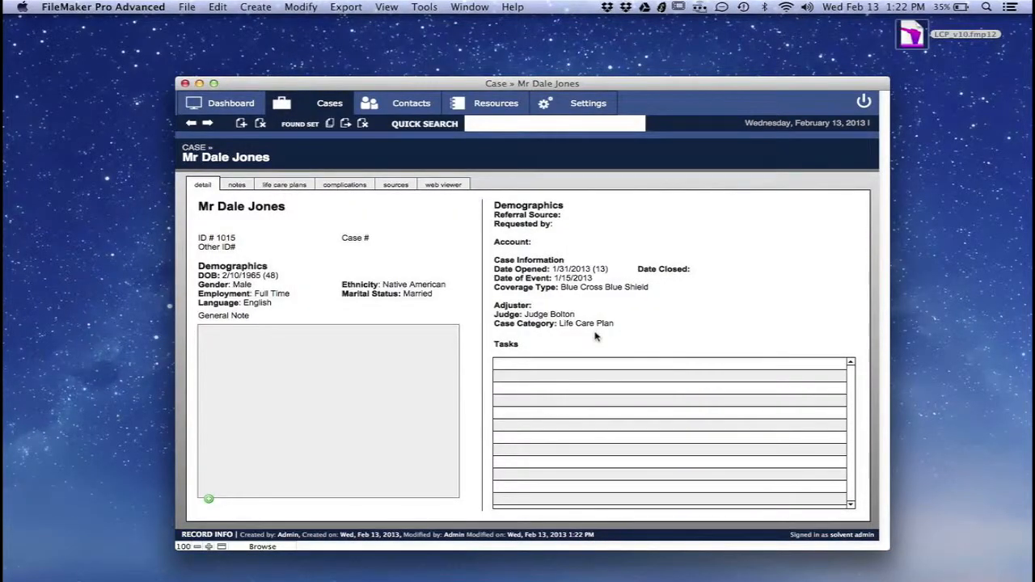